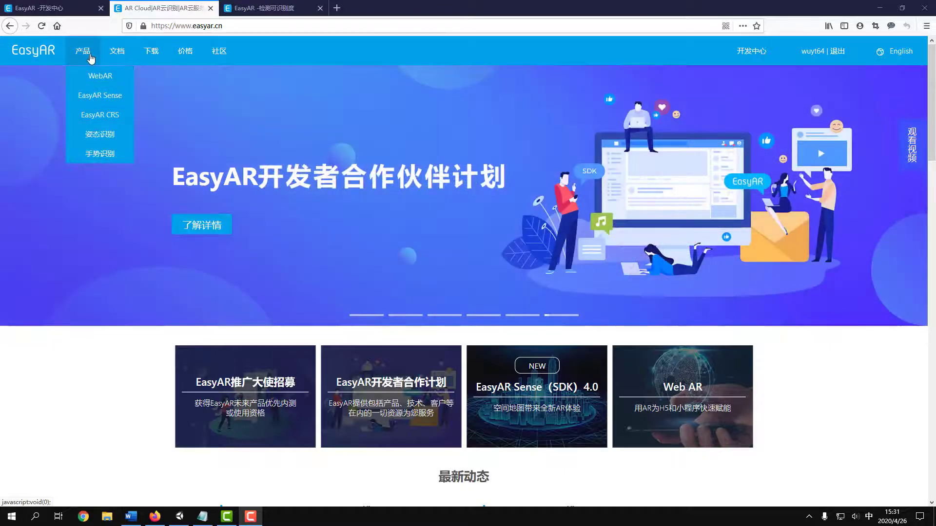
# Open the EasyAR Sense (SDK) documentation and go to the planar image tracking page in its user manual.
pyautogui.click(123, 59)
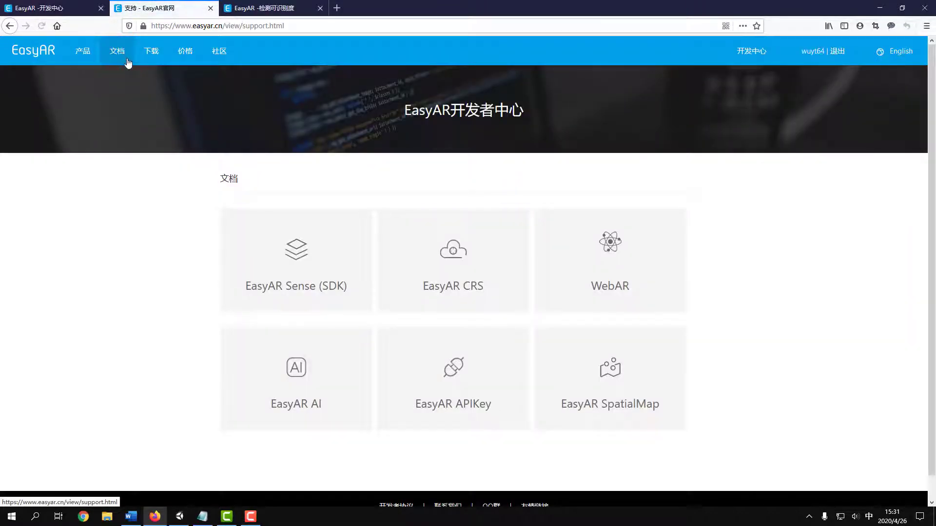
pyautogui.click(310, 268)
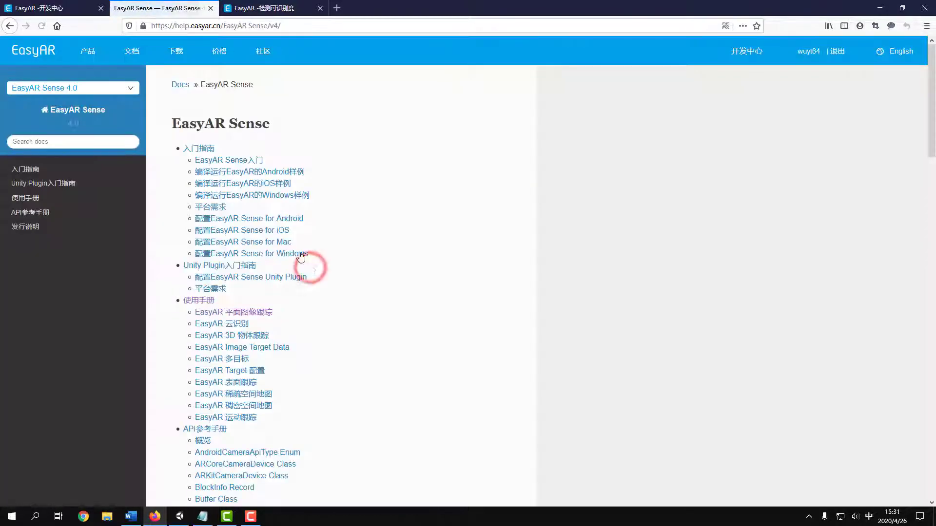
pyautogui.click(48, 197)
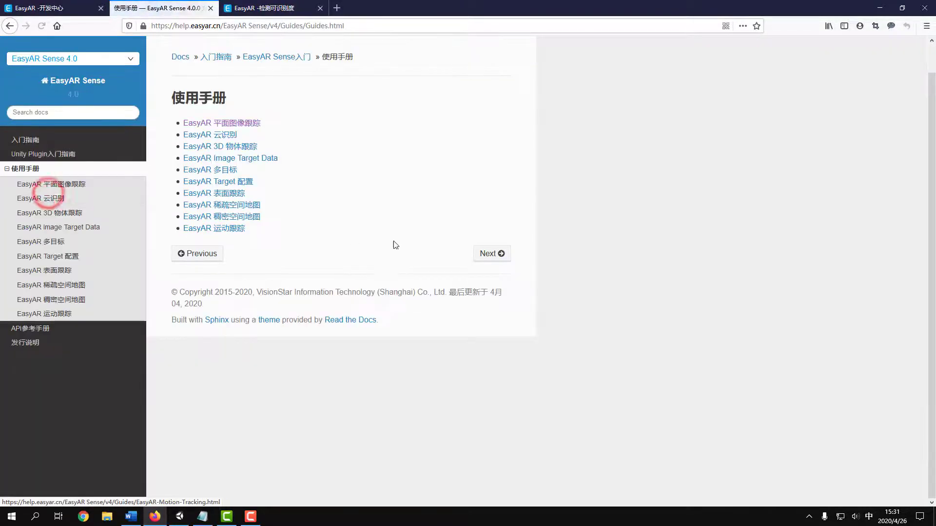
pyautogui.click(247, 123)
# Read the image preparation guidelines on texture detail, repeating patterns, filling the frame, aspect ratio, resolution and transparency.
pyautogui.scroll(-3, 246, 128)
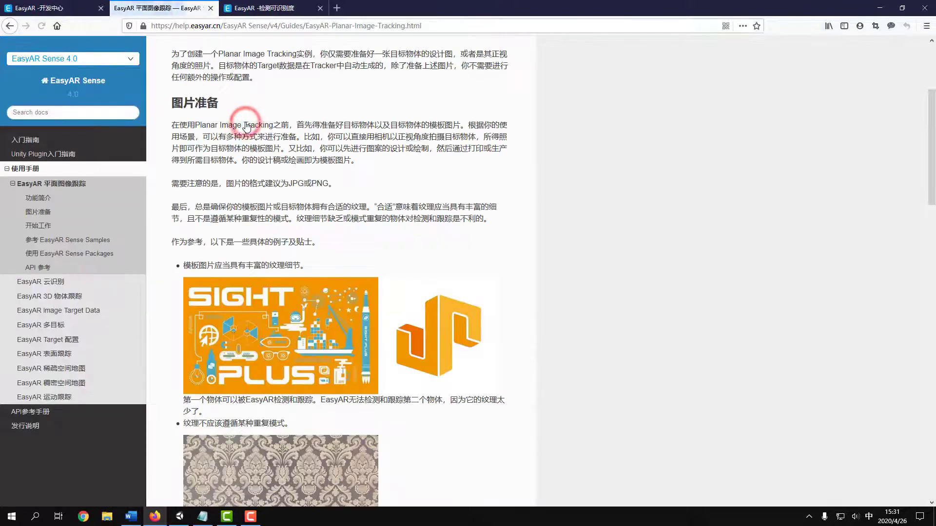
pyautogui.scroll(3, 254, 204)
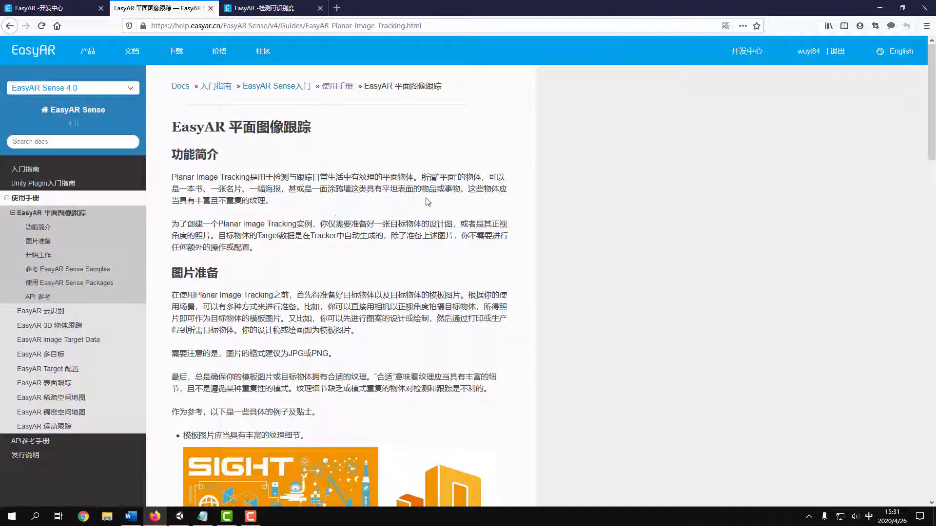
pyautogui.scroll(-3, 322, 212)
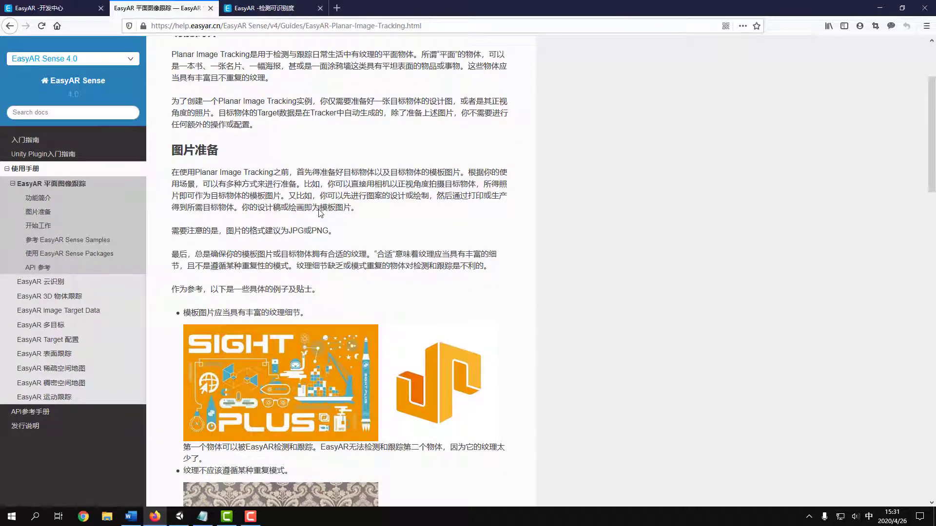
pyautogui.scroll(-6, 292, 317)
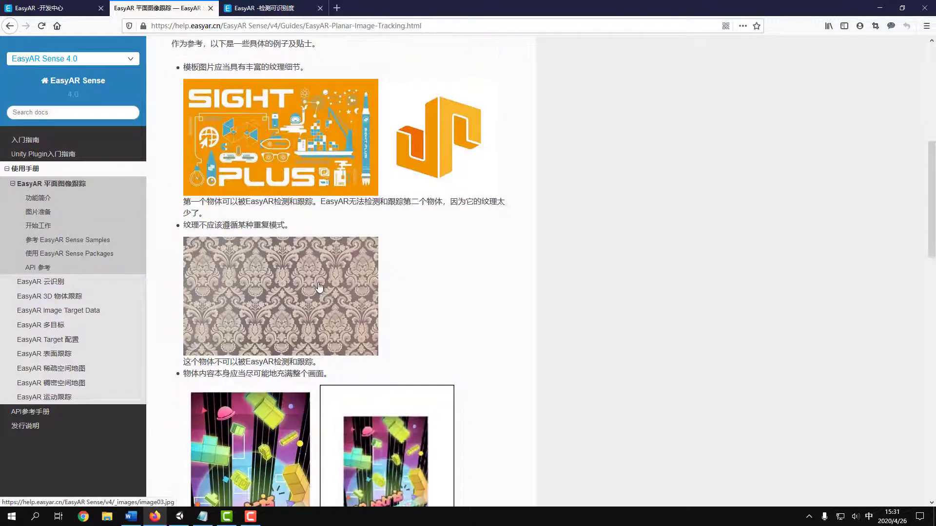
pyautogui.scroll(-6, 331, 273)
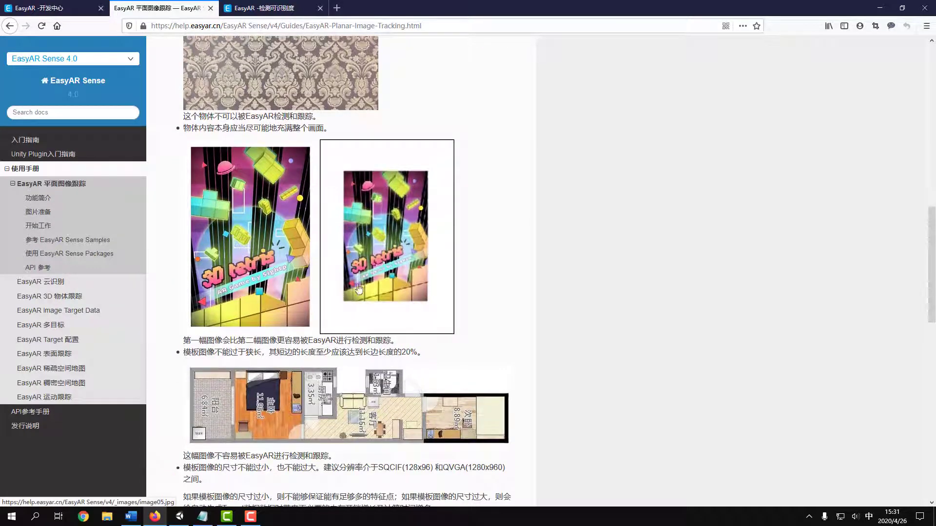
pyautogui.scroll(-2, 191, 335)
pyautogui.scroll(-1, 191, 335)
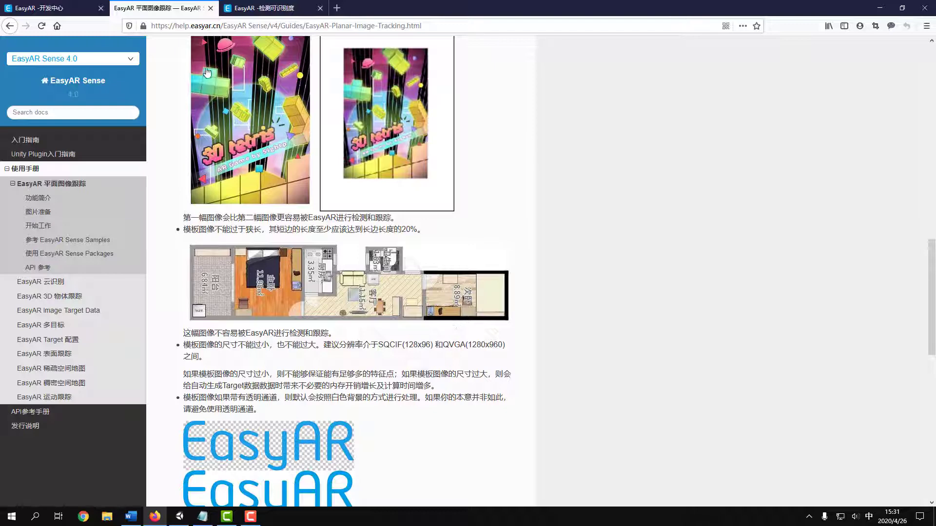
# Upload coloring3d-bear.jpg to EasyAR's image recognizability checker and examine its rating against the score table.
pyautogui.click(249, 4)
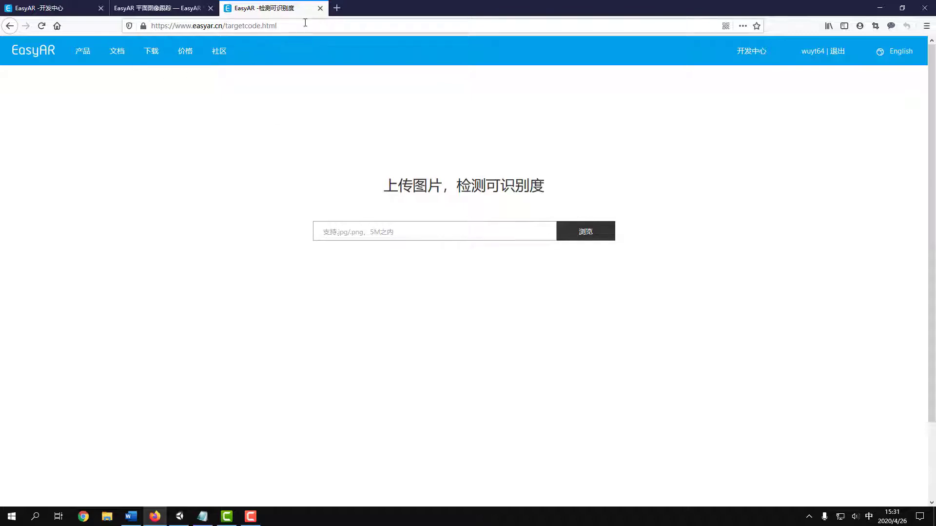
pyautogui.click(569, 234)
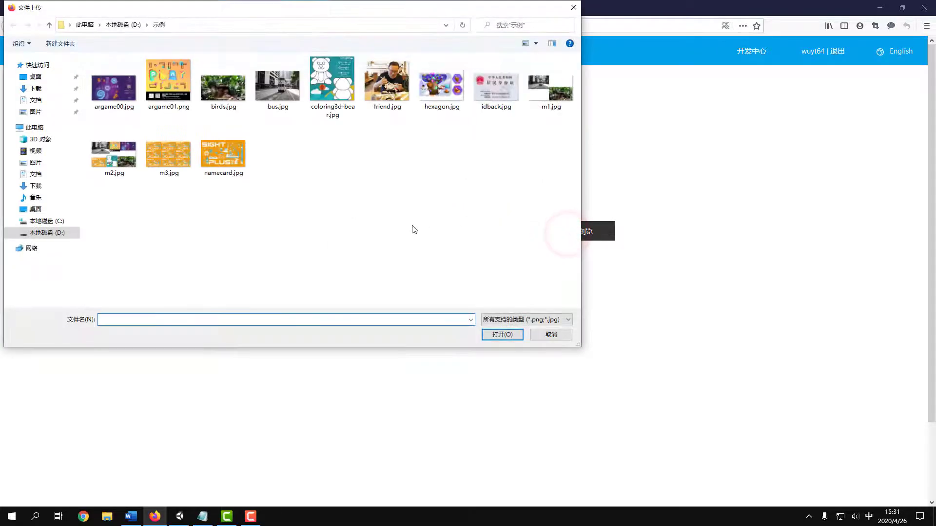
pyautogui.click(329, 91)
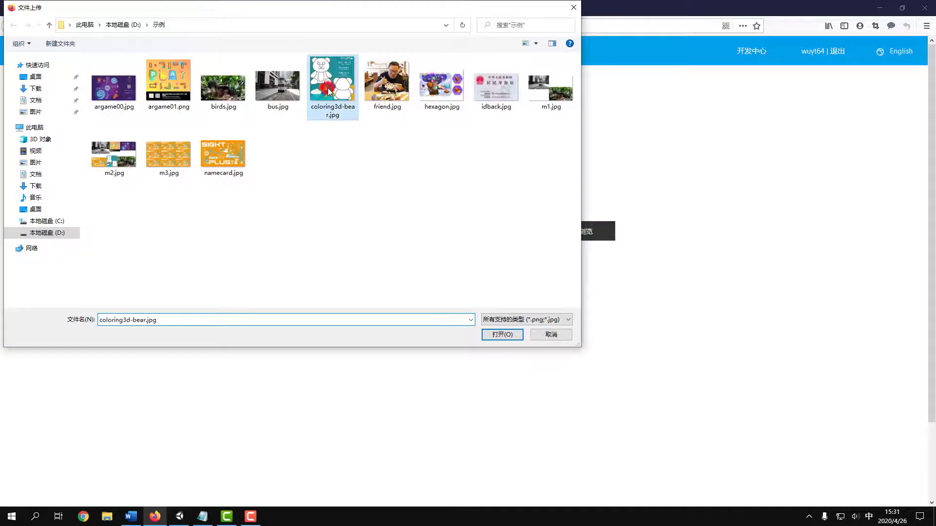
pyautogui.doubleClick(329, 90)
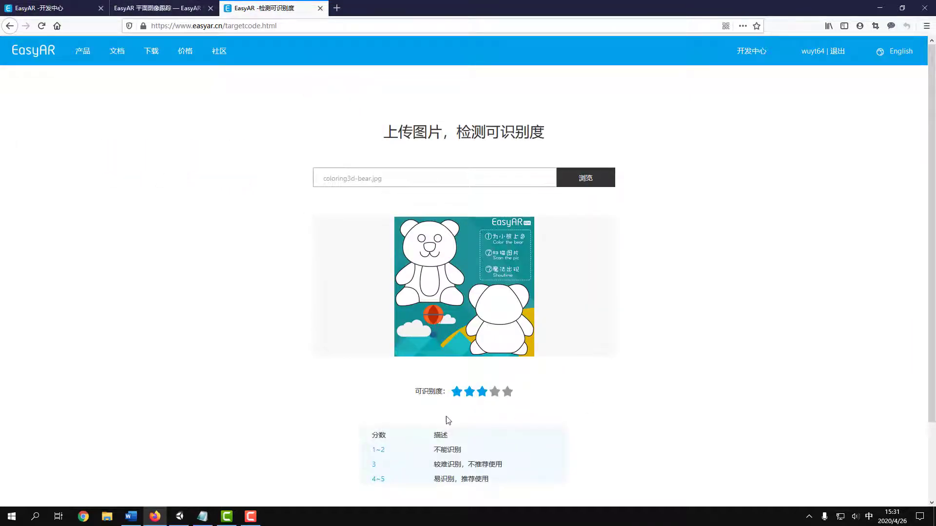
pyautogui.scroll(-3, 448, 420)
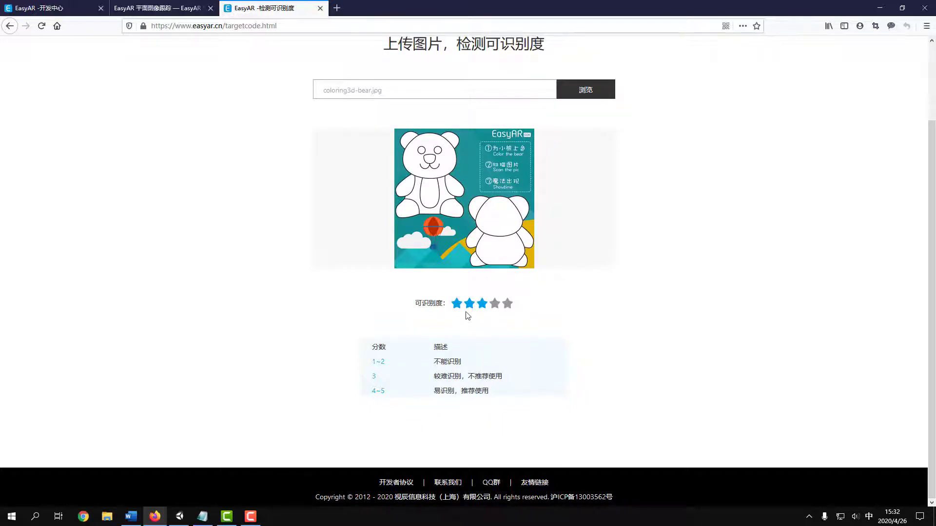
pyautogui.scroll(2, 461, 234)
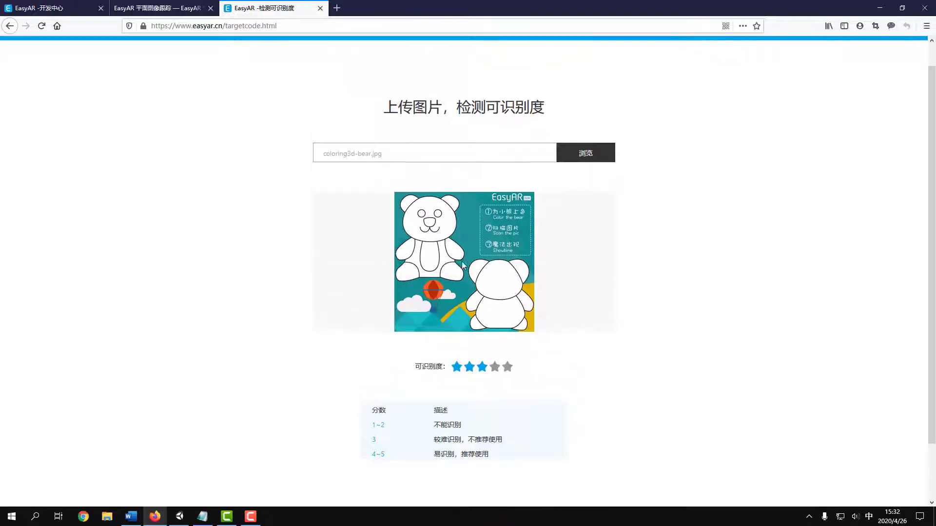
pyautogui.scroll(1, 463, 265)
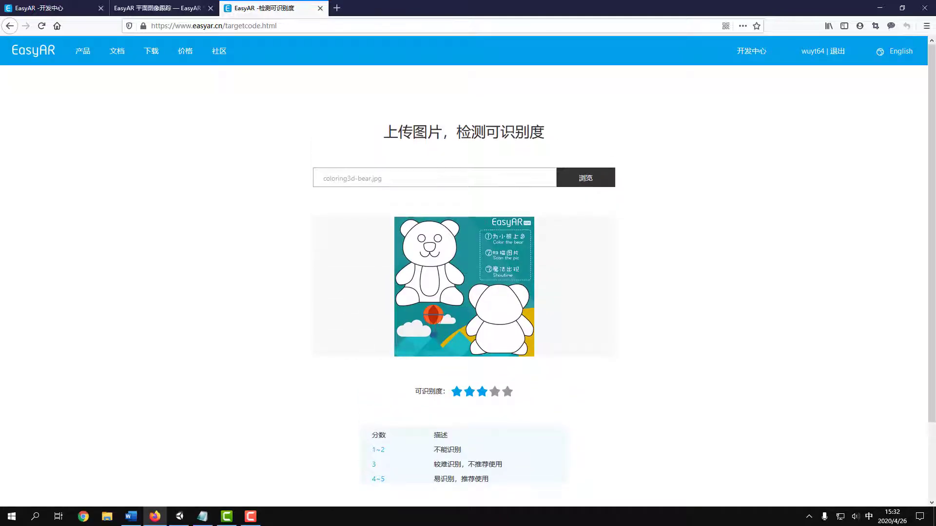
# Minimize the browser and open the 02.jpg image from the desktop.
pyautogui.press('F10')
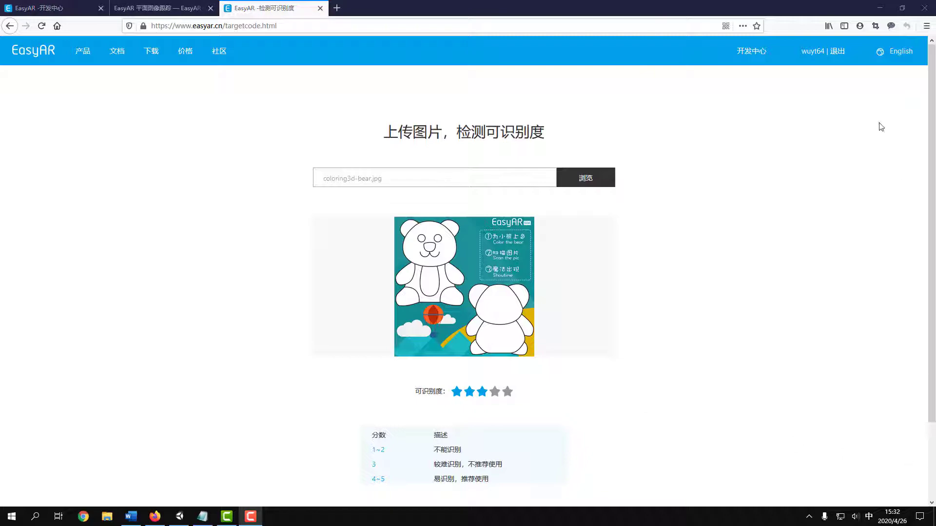
pyautogui.click(880, 8)
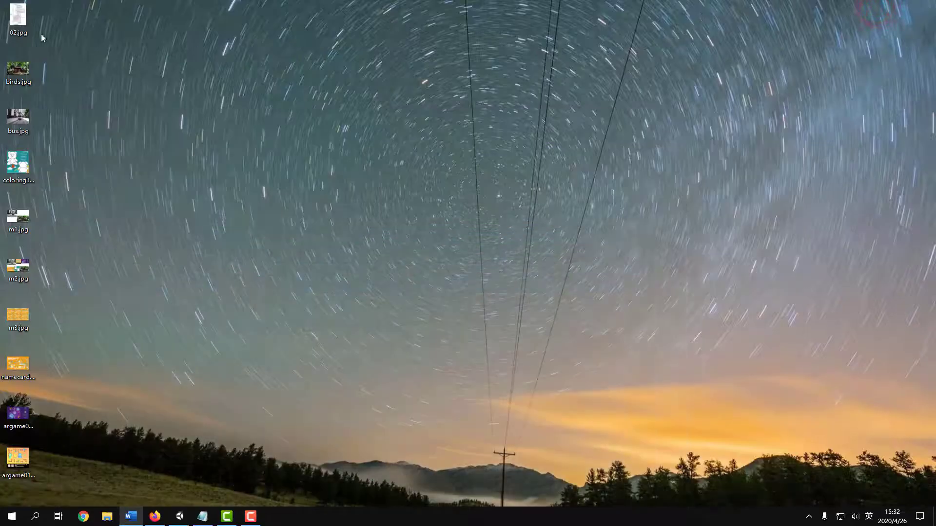
pyautogui.doubleClick(6, 17)
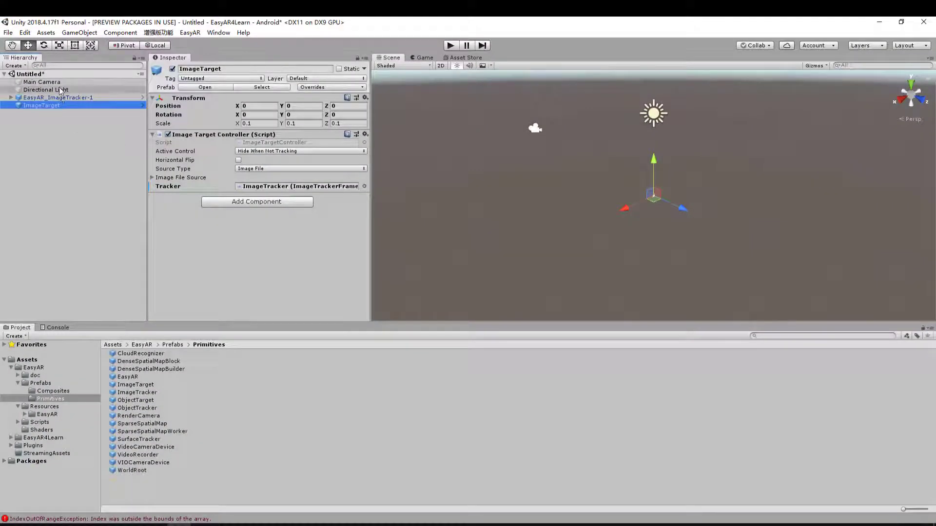
# In Unity, expand EasyAR_ImageTracker-1 and show the settings of its ImageTracker child object.
pyautogui.click(63, 98)
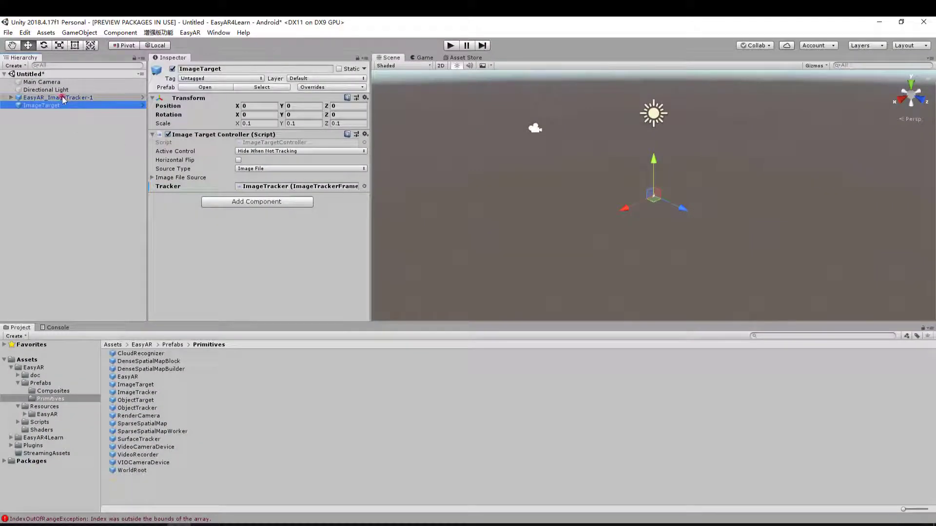
pyautogui.click(11, 97)
pyautogui.click(50, 120)
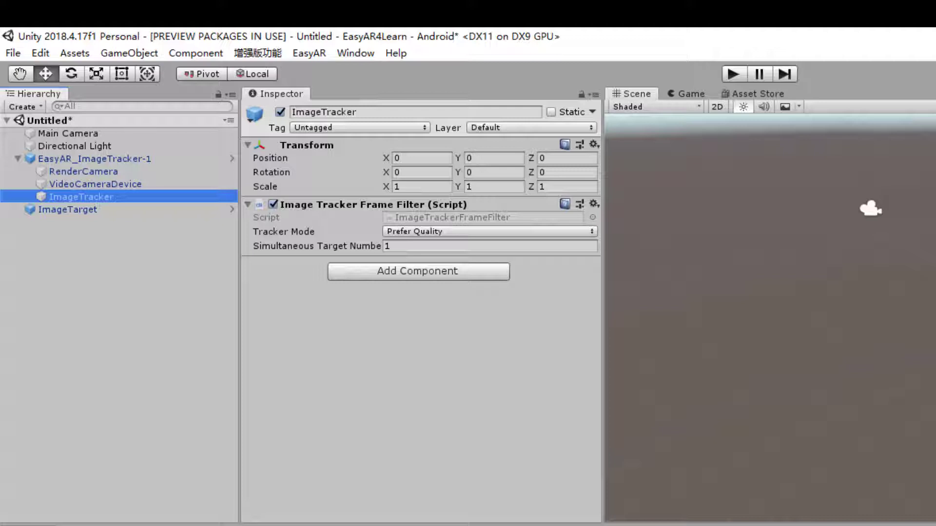
# Disable and re-enable ImageTracker's Image Tracker Frame Filter script twice.
pyautogui.click(273, 204)
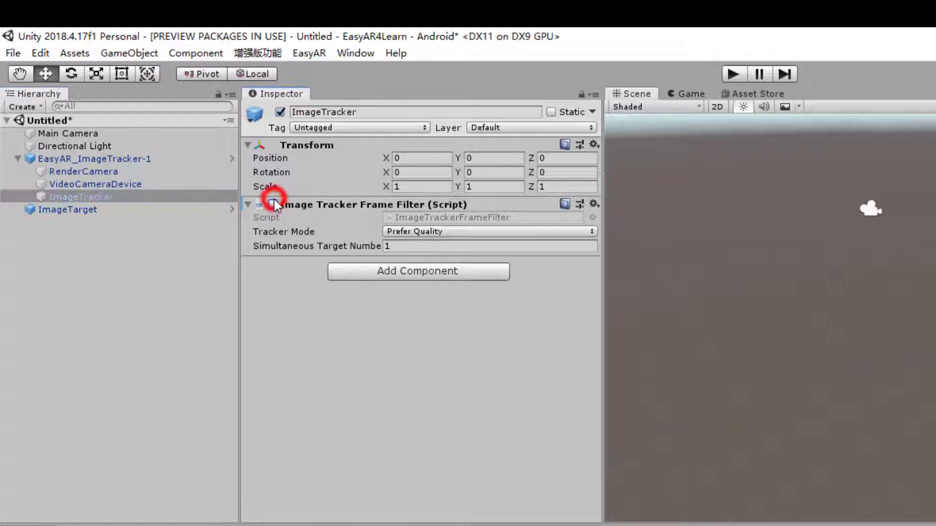
pyautogui.click(273, 205)
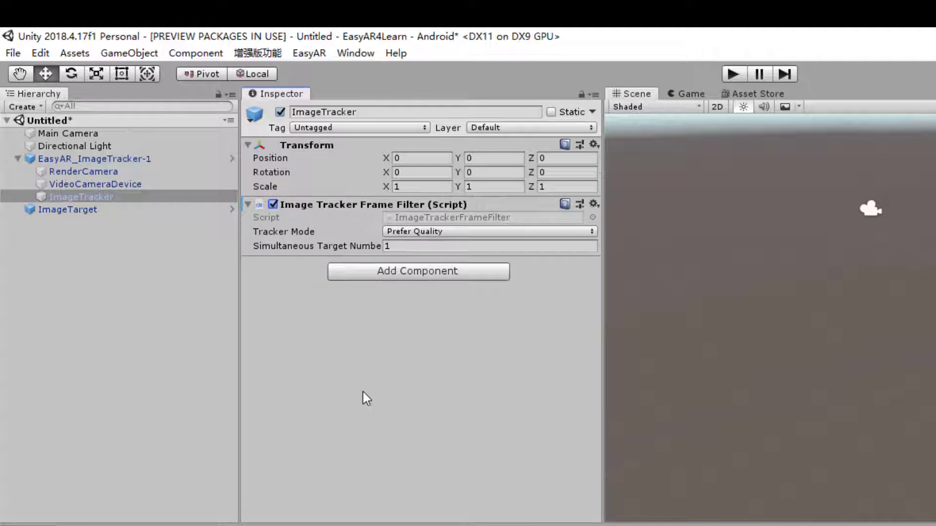
pyautogui.click(272, 205)
pyautogui.click(273, 205)
# Set ImageTracker's Tracker Mode to Prefer Quality and its Simultaneous Target Number to 5.
pyautogui.click(496, 231)
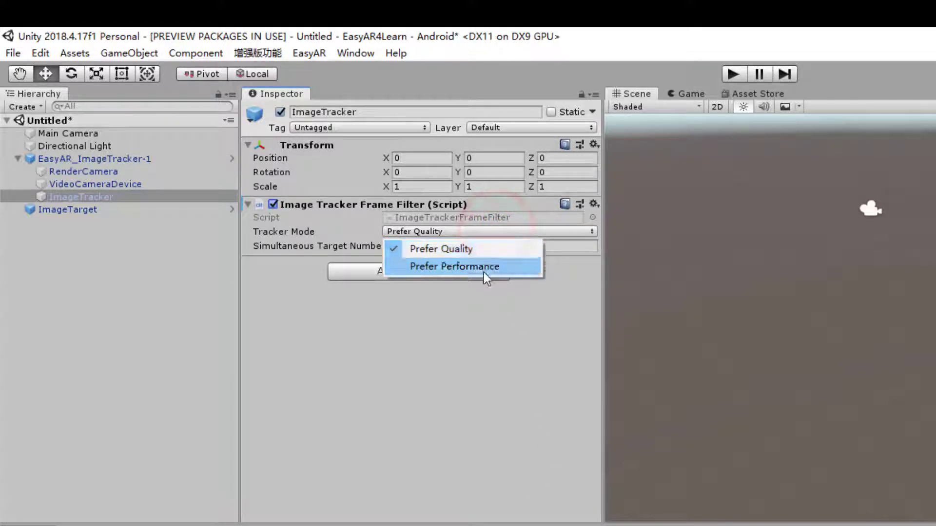
pyautogui.click(485, 252)
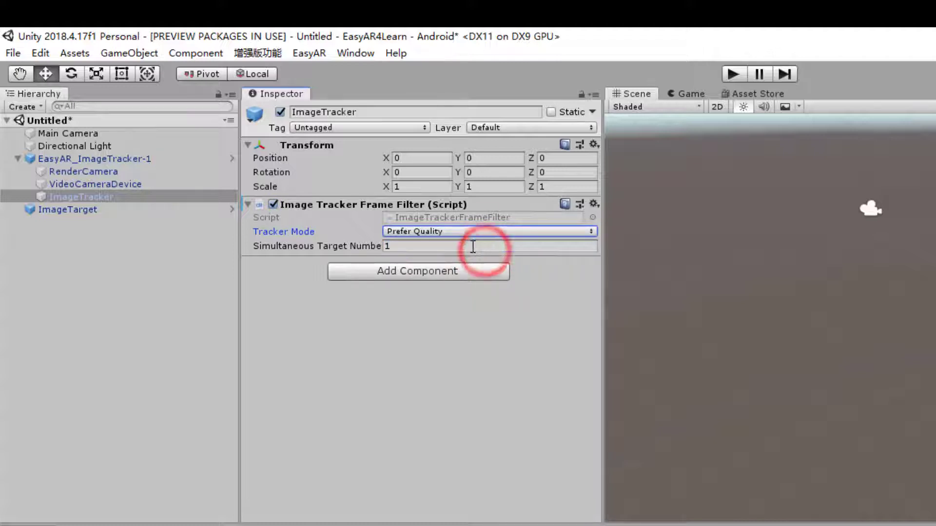
pyautogui.click(476, 246)
pyautogui.moveTo(603, 287); pyautogui.dragTo(643, 287)
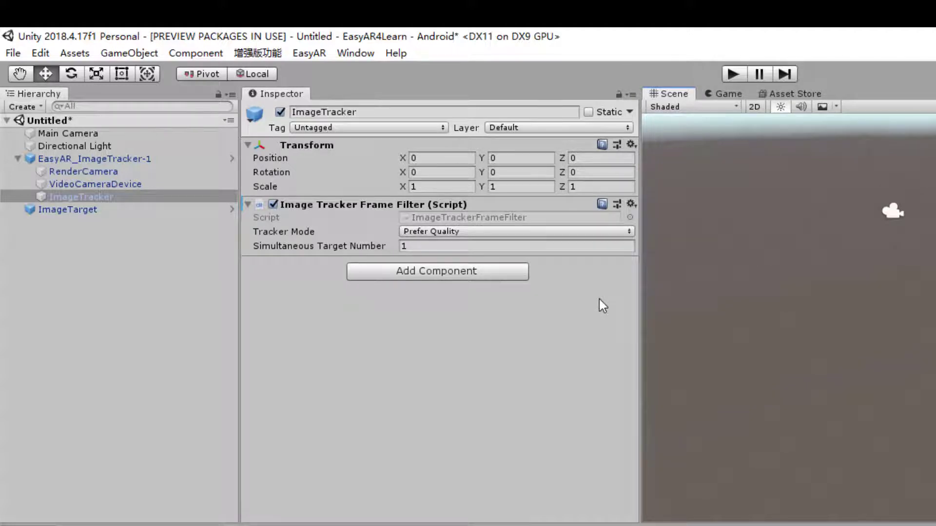
pyautogui.click(147, 304)
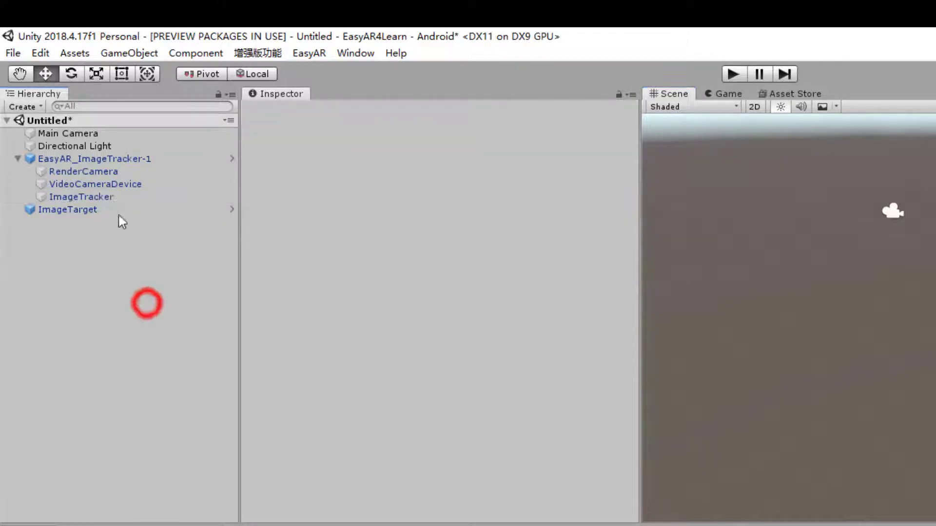
pyautogui.click(96, 196)
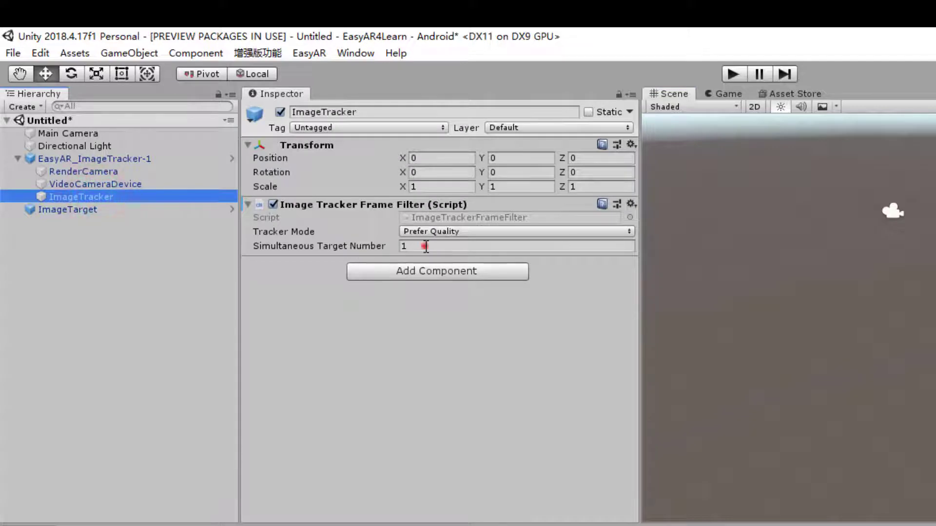
pyautogui.click(424, 245)
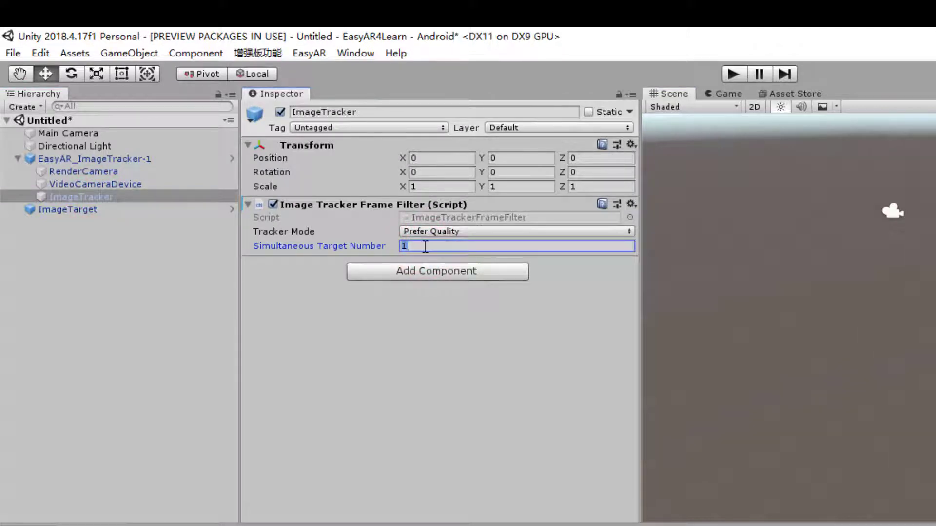
pyautogui.write('5')
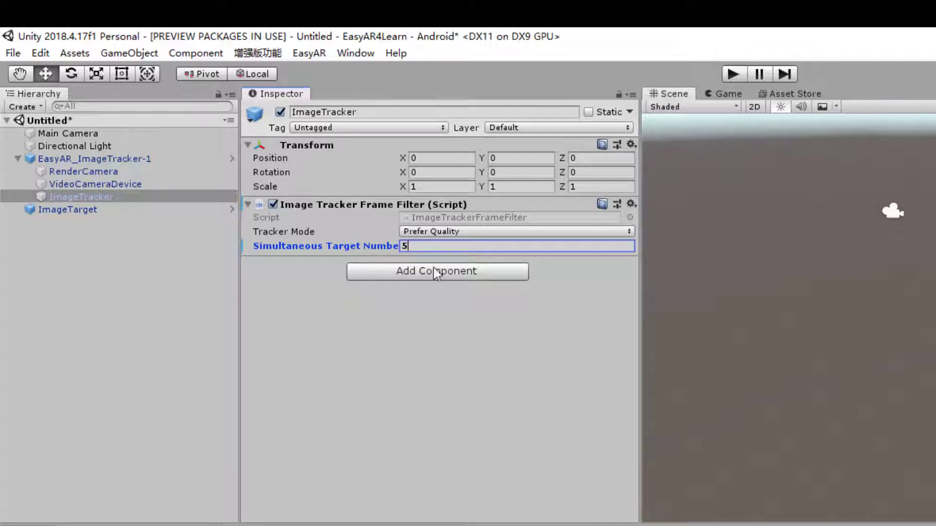
# Add a second ImageTracker prefab under EasyAR_ImageTracker-1 and compare the settings of both trackers.
pyautogui.moveTo(182, 484); pyautogui.dragTo(101, 159)
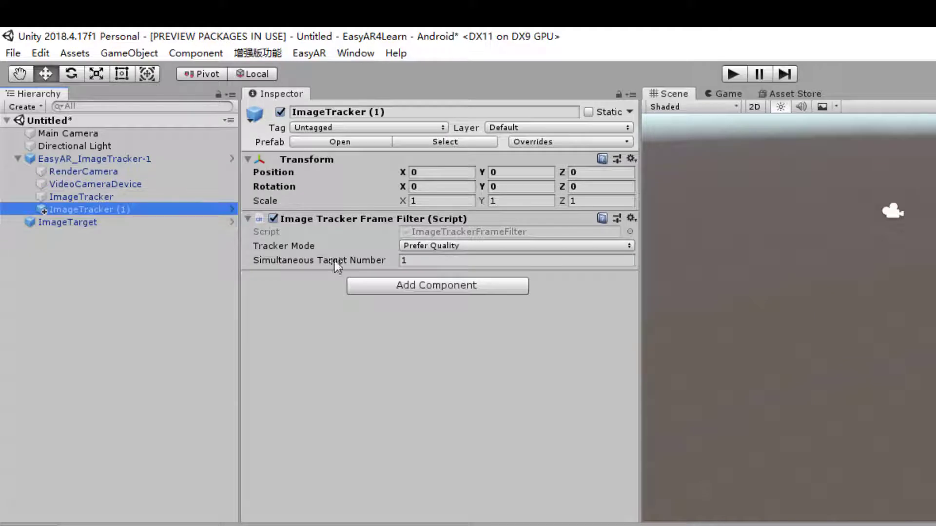
pyautogui.click(96, 193)
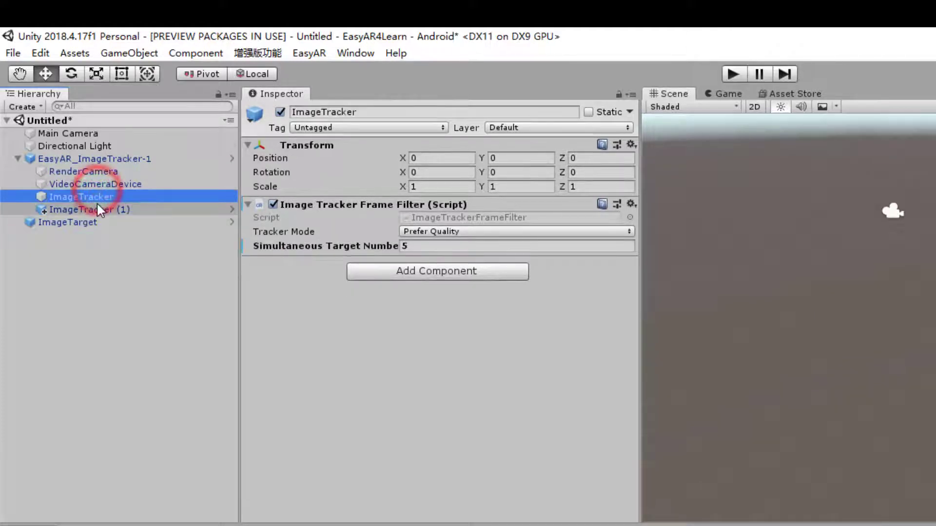
pyautogui.click(126, 210)
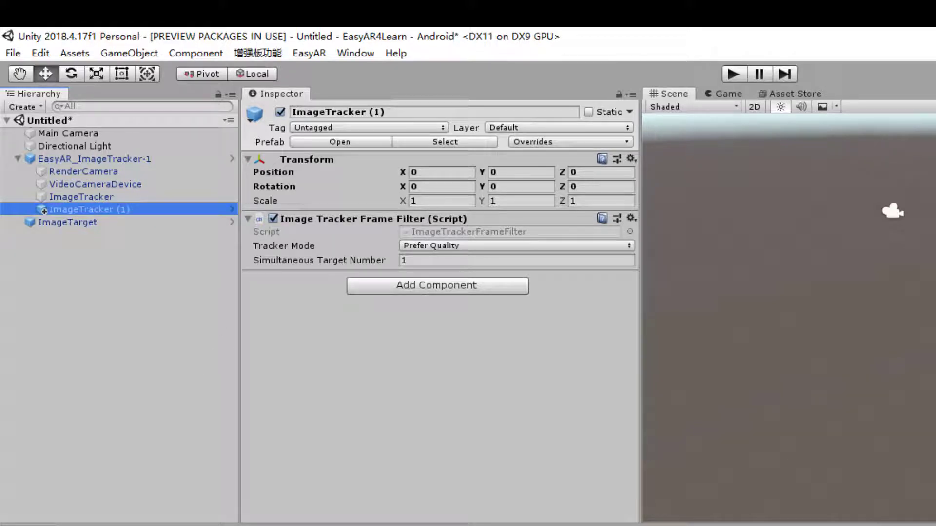
# Show ImageTarget's settings, review the Active Control and Source Type options without changing them, and expand Image File Source.
pyautogui.click(78, 221)
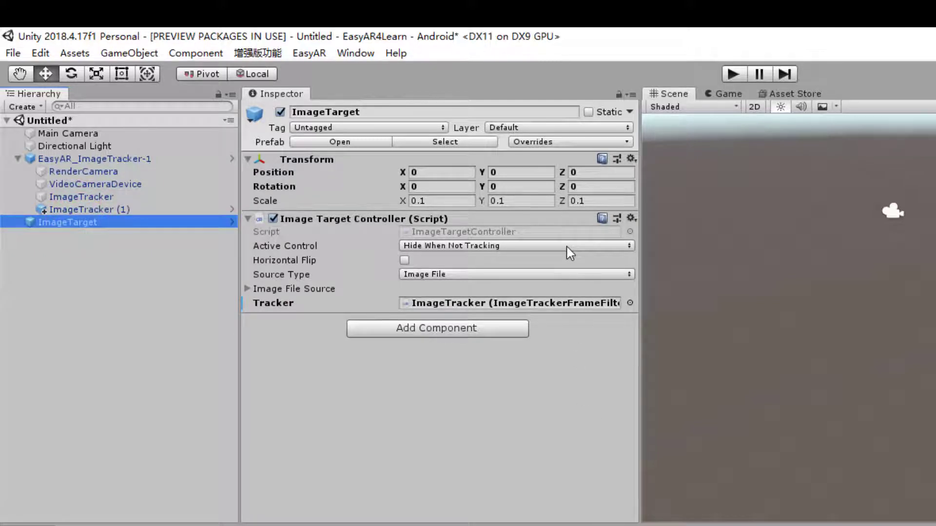
pyautogui.click(528, 245)
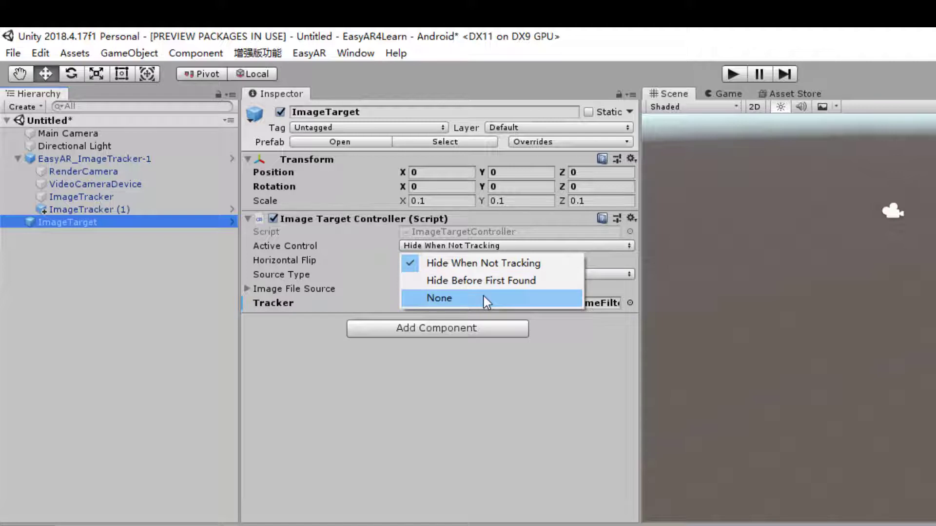
pyautogui.click(458, 422)
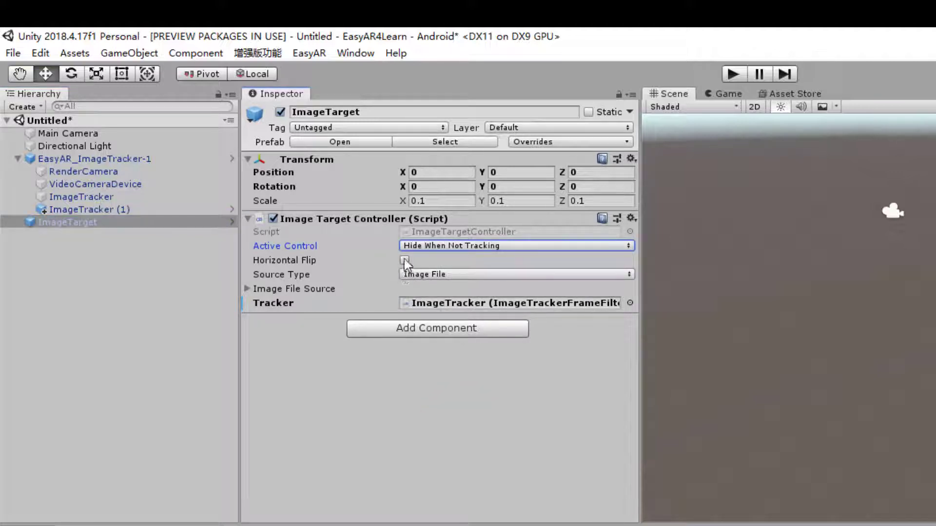
pyautogui.click(458, 276)
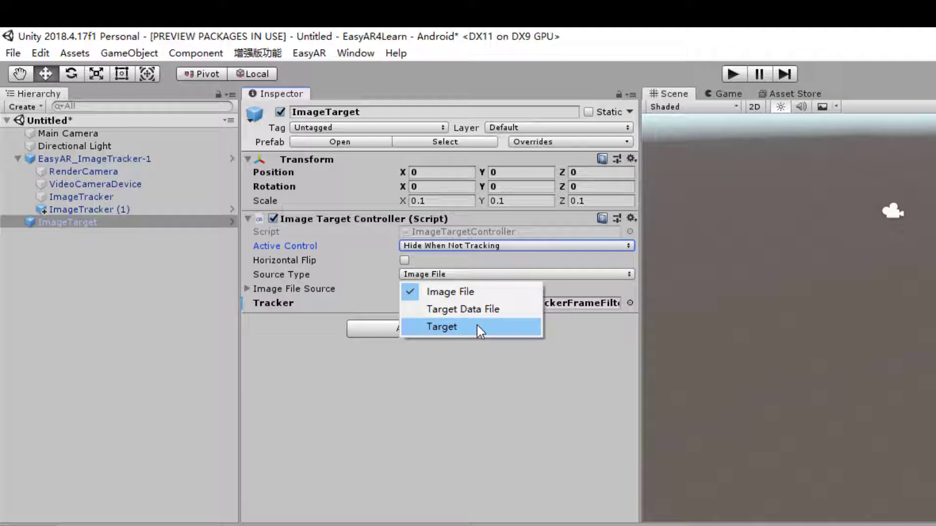
pyautogui.click(415, 441)
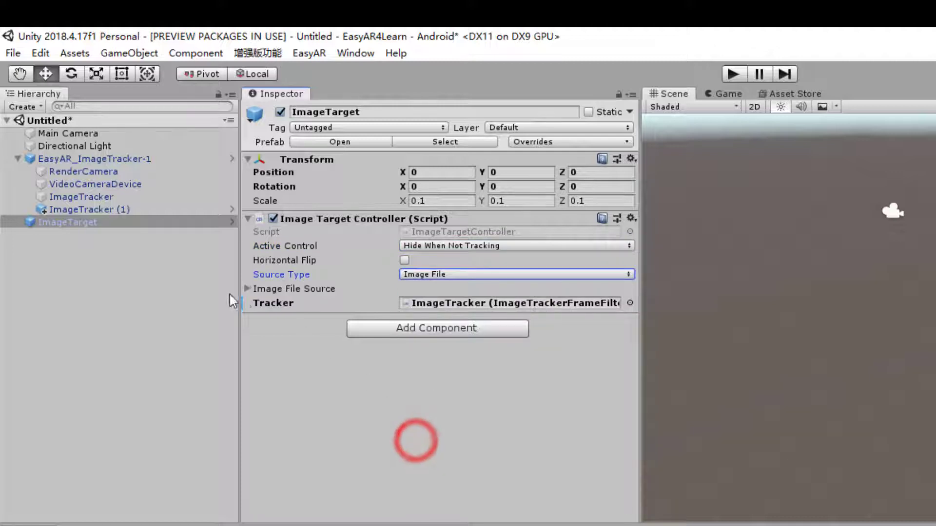
pyautogui.click(245, 289)
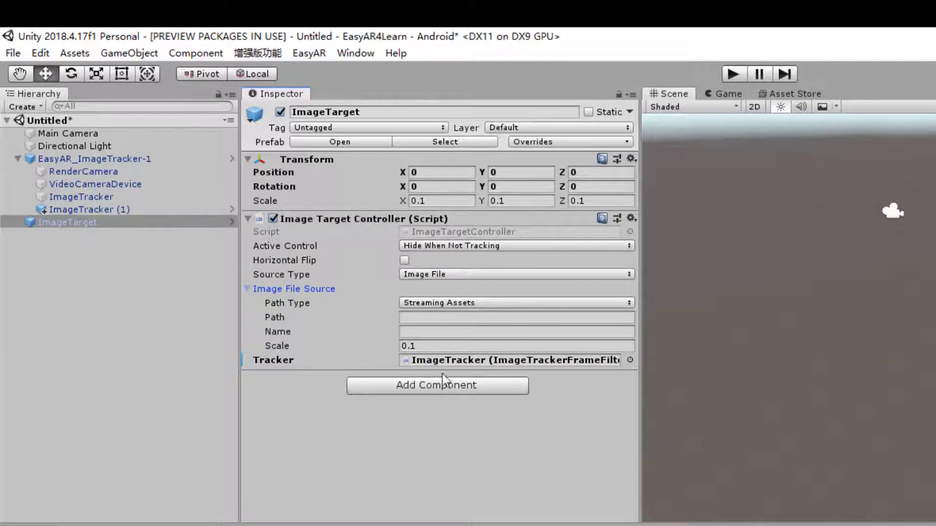
# Switch ImageTarget's Source Type to Target Data File and back to Image File.
pyautogui.click(481, 274)
pyautogui.click(471, 310)
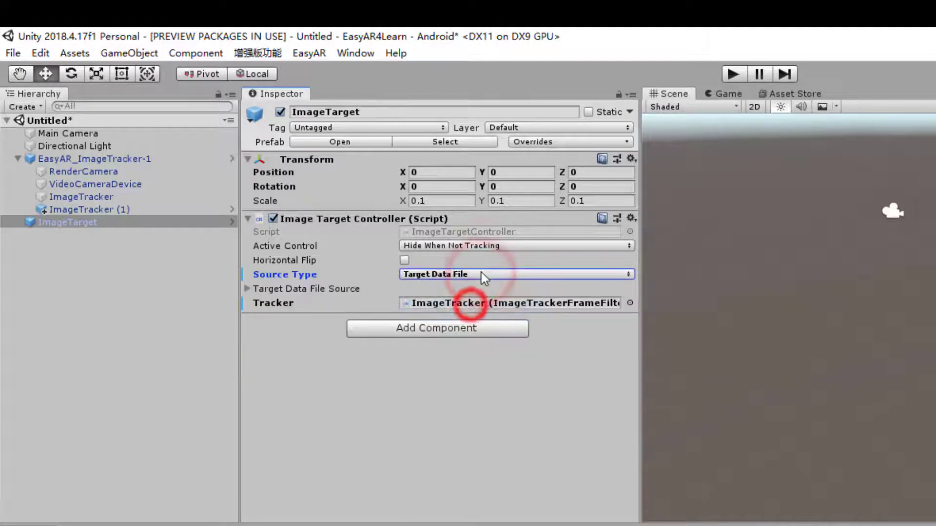
pyautogui.click(482, 274)
pyautogui.click(478, 289)
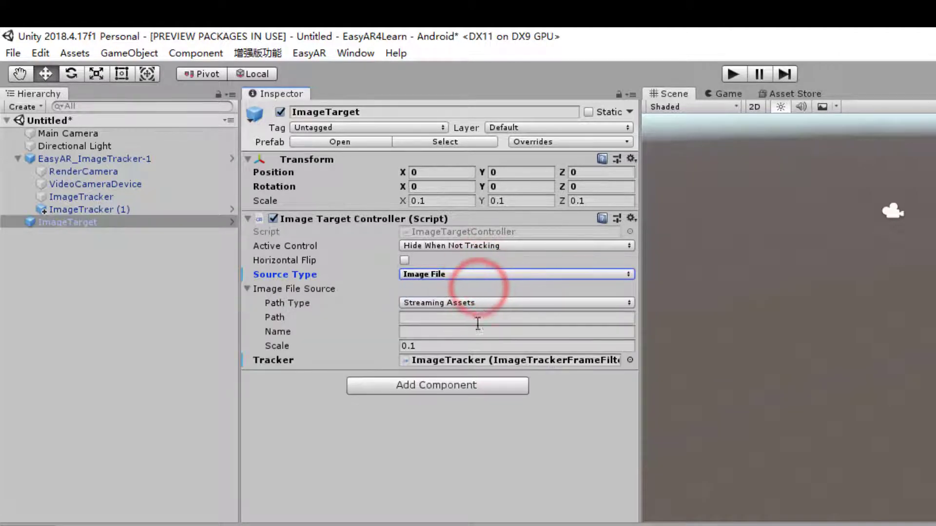
# Examine the Path Type options and the Path and Name fields of ImageTarget's Image File Source.
pyautogui.click(444, 320)
pyautogui.click(466, 302)
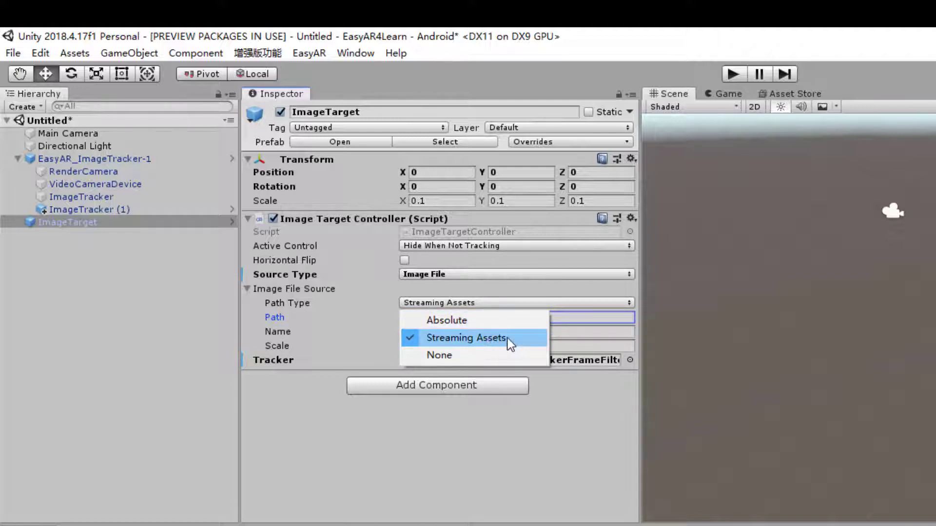
pyautogui.click(524, 425)
pyautogui.click(458, 317)
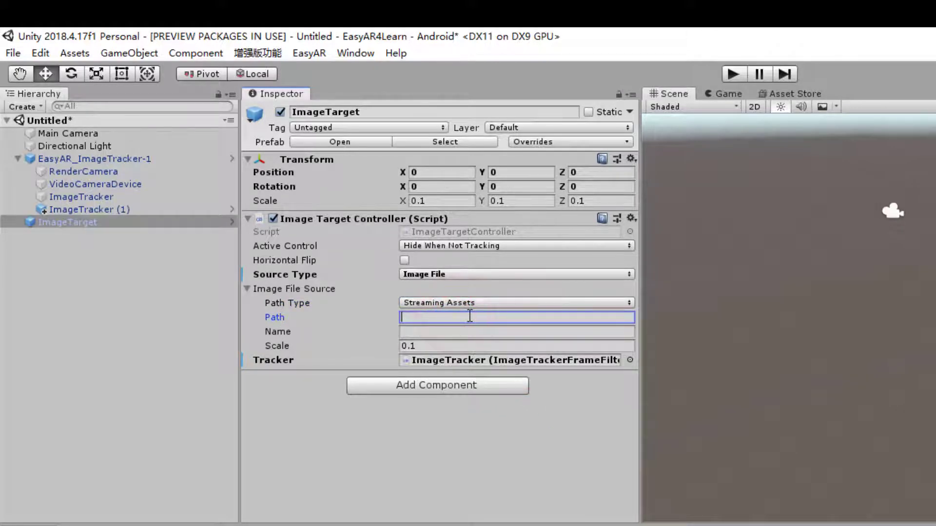
pyautogui.click(461, 332)
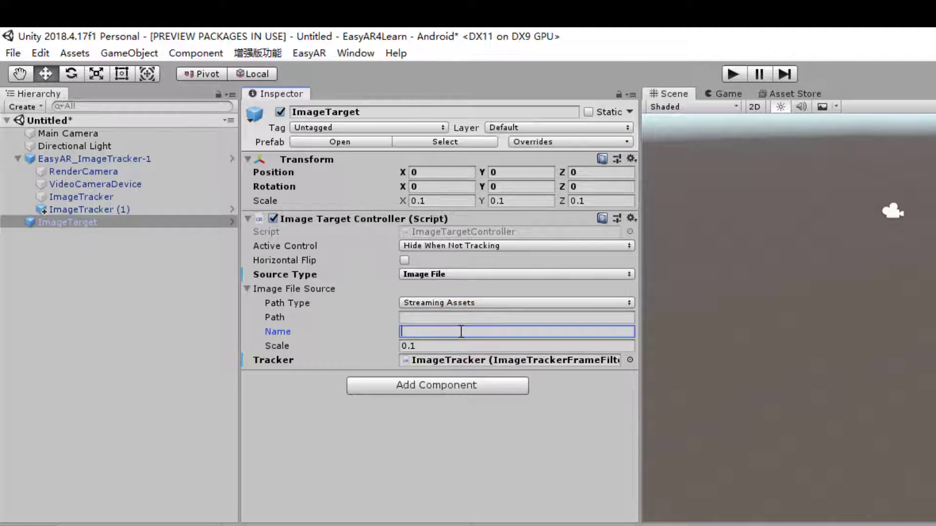
# Examine the Scale setting of ImageTarget's Image File Source alongside the target's place in the scene.
pyautogui.click(437, 344)
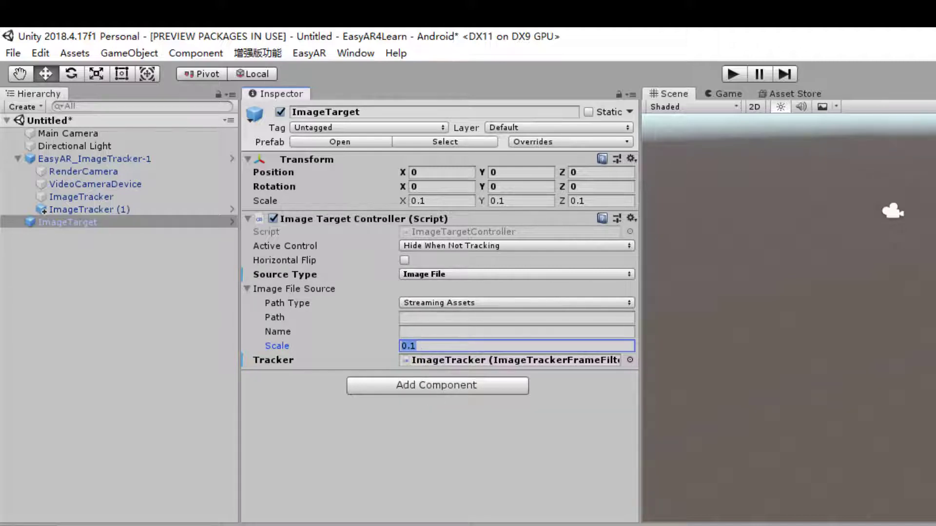
pyautogui.moveTo(894, 386); pyautogui.dragTo(859, 433, button='right')
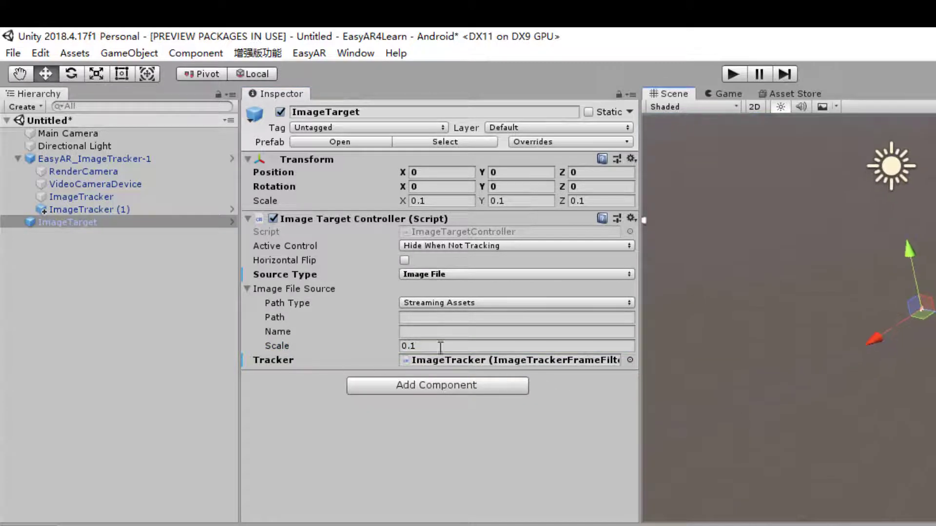
pyautogui.click(458, 345)
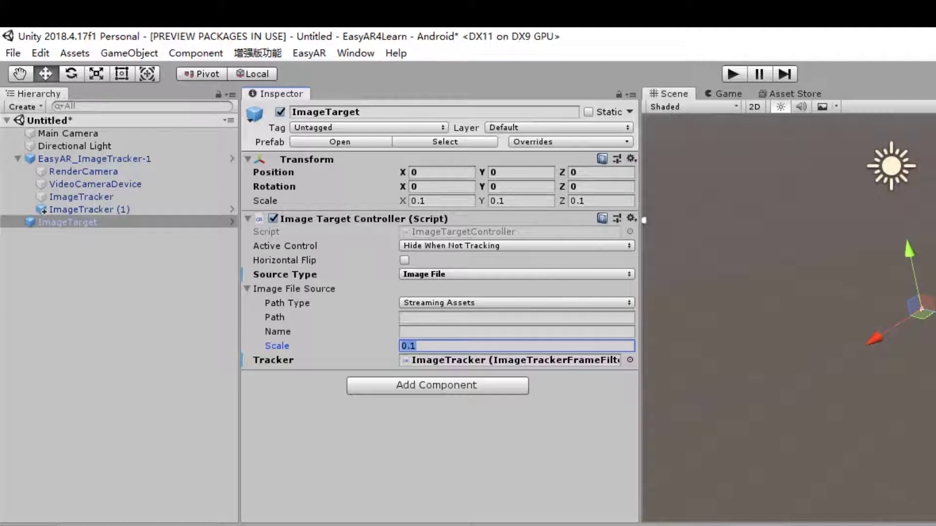
pyautogui.click(482, 449)
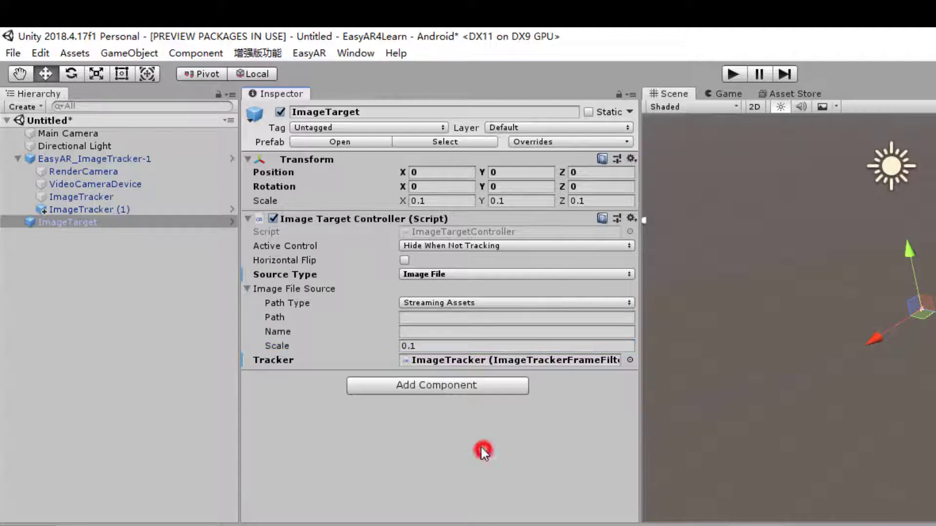
pyautogui.click(425, 342)
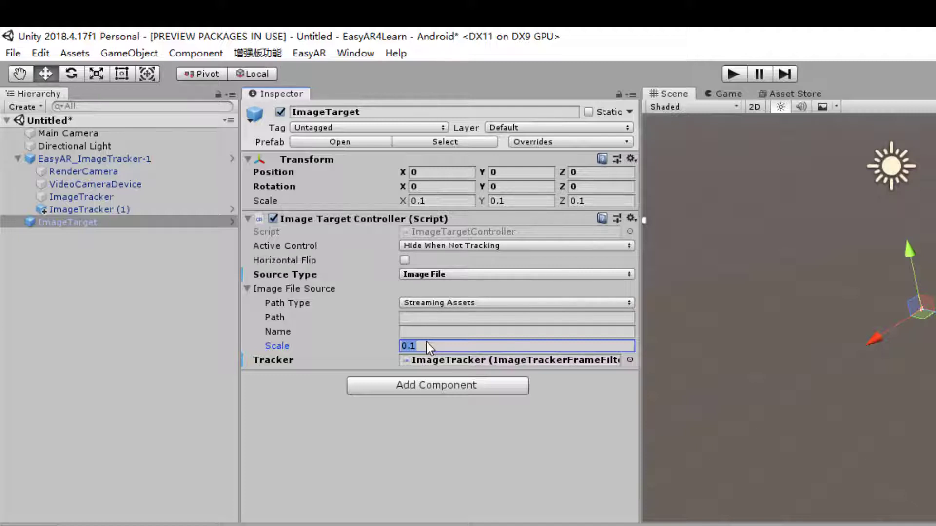
pyautogui.click(551, 459)
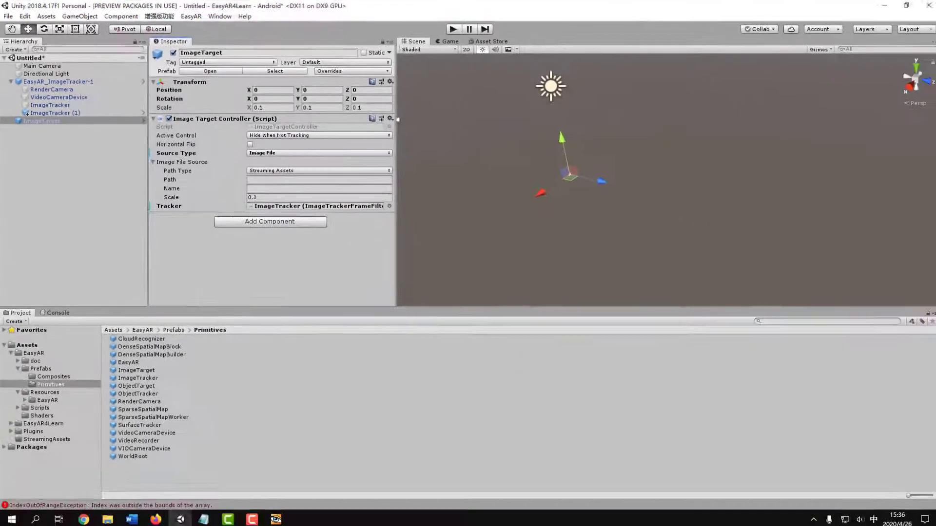
# Switch to ACDSee and show the 02.jpg diagram of the EasyAR scene structure.
pyautogui.click(275, 516)
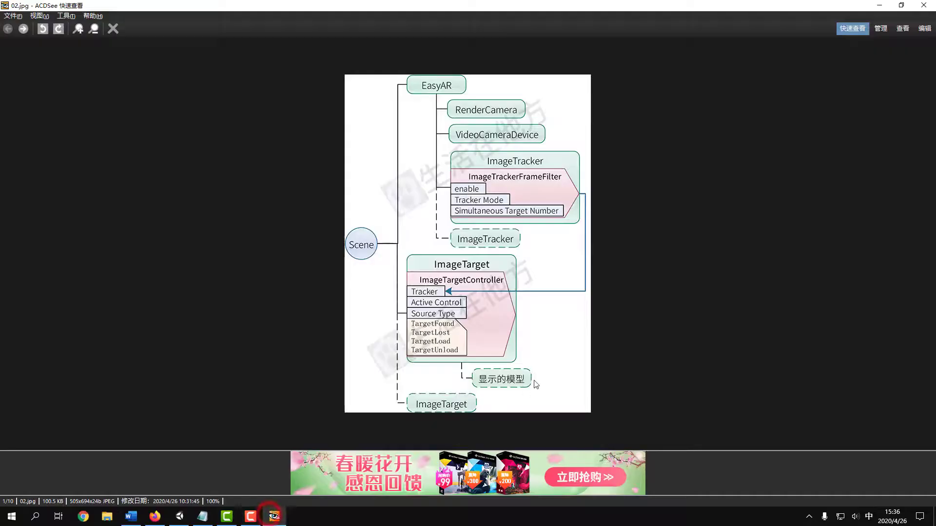